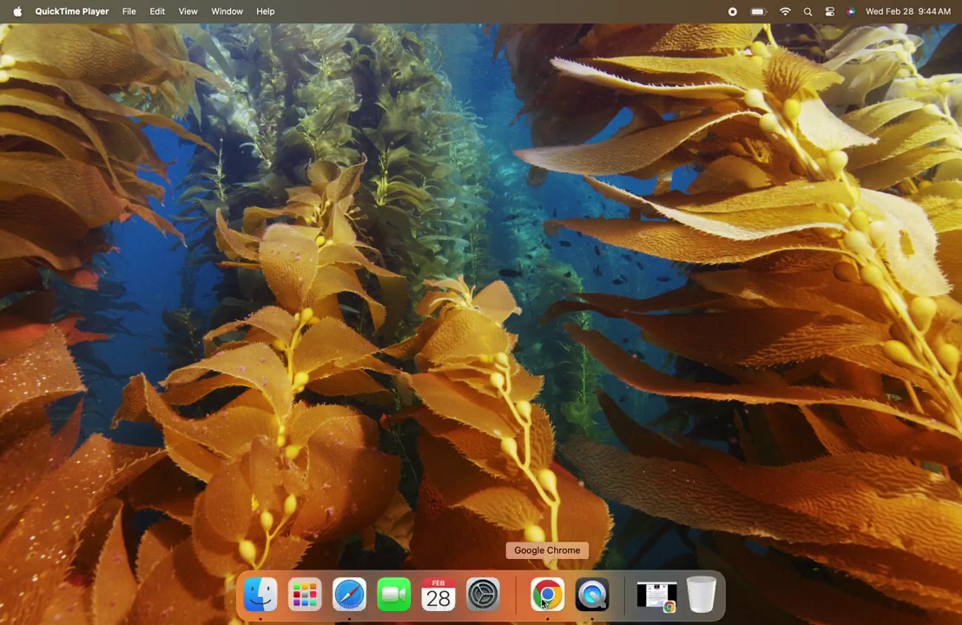
In Chrome, go to the MilitaryCAC guide's DoD certificates section showing the five certificate downloads
{"action": "left_click", "coordinate": [544, 597]}
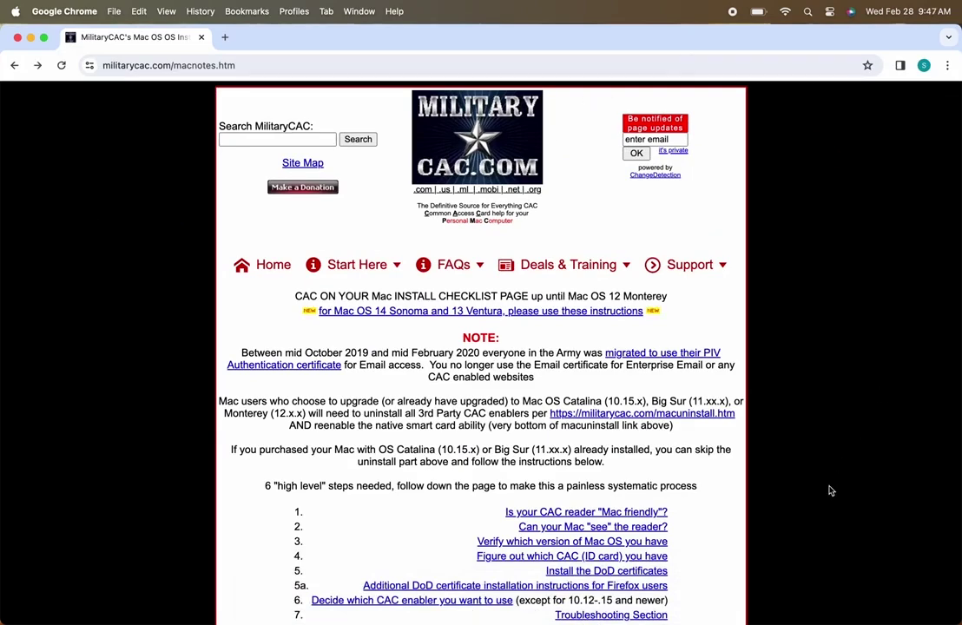
{"action": "left_click", "coordinate": [660, 573]}
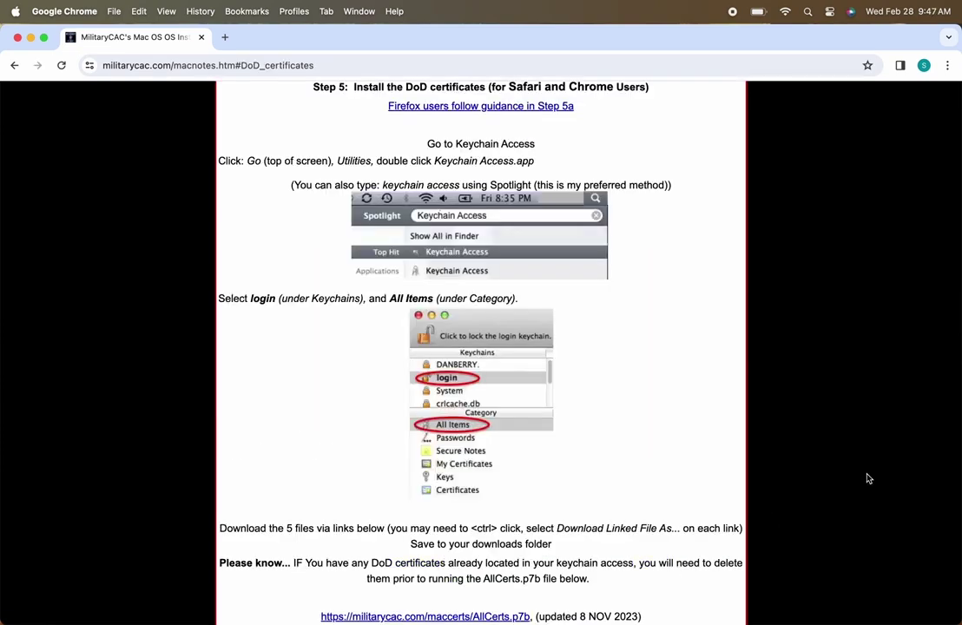
{"action": "scroll", "coordinate": [868, 479], "scroll_direction": "down", "scroll_amount": 4}
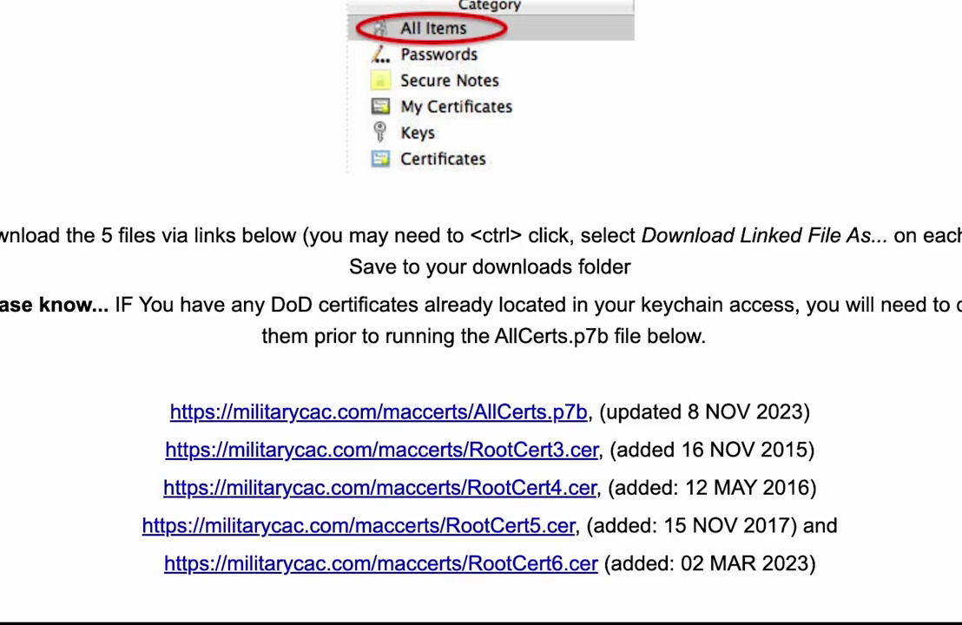
Open the Downloads folder through Spotlight
{"action": "key", "text": "super+space"}
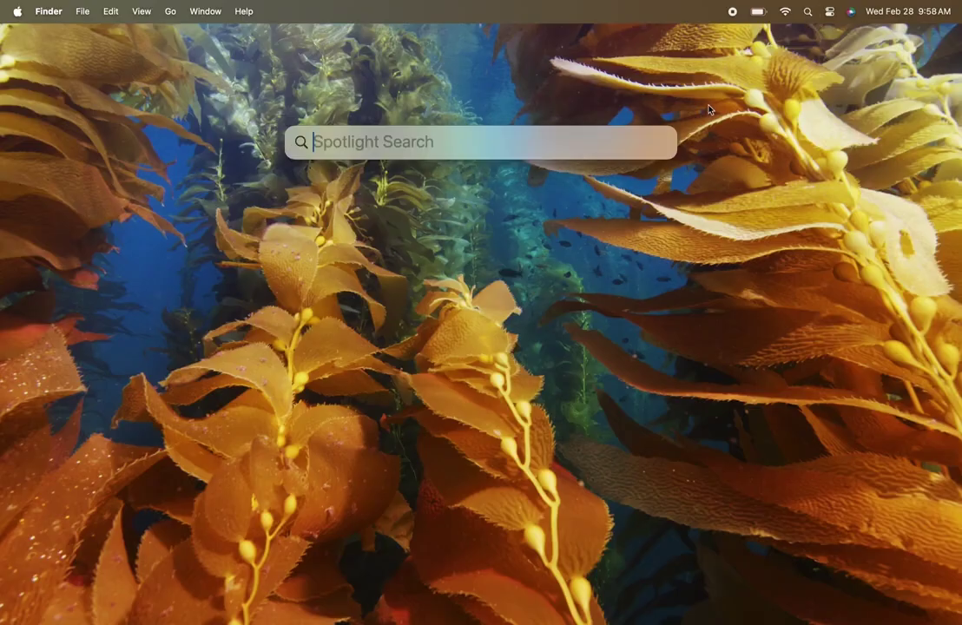
{"action": "type", "text": "d"}
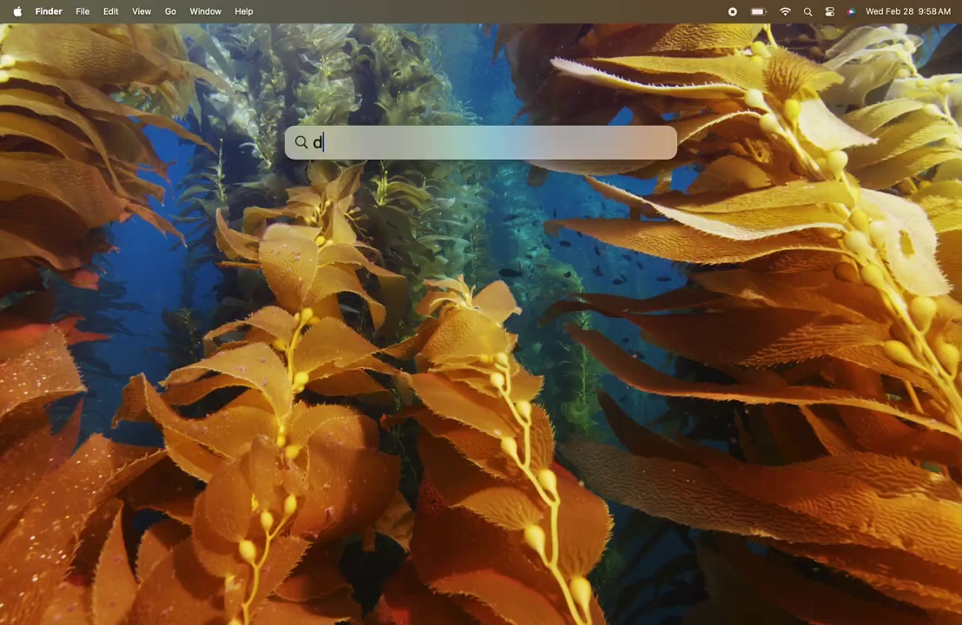
{"action": "type", "text": "ownloads"}
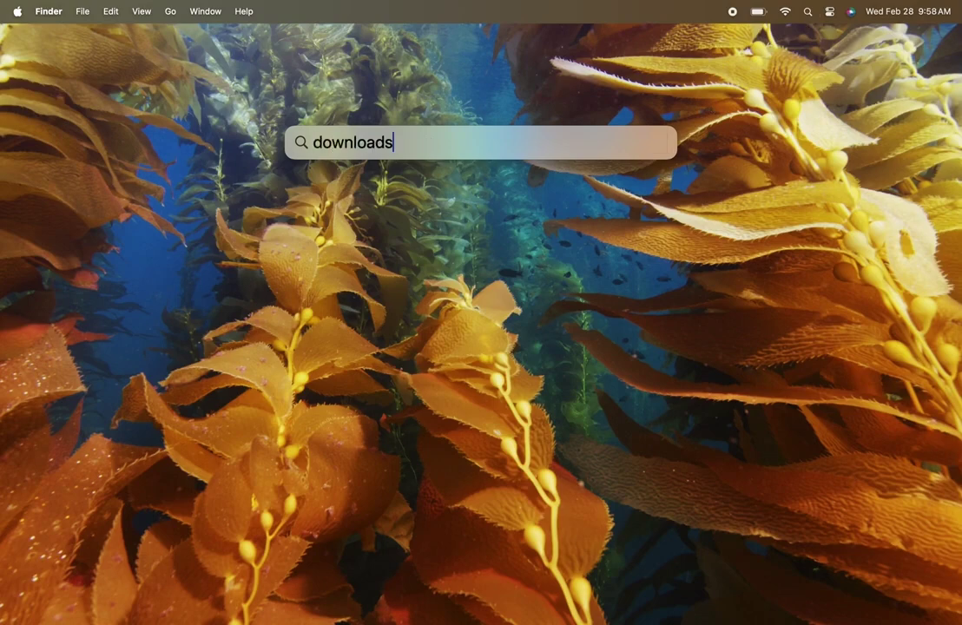
{"action": "key", "text": "Return"}
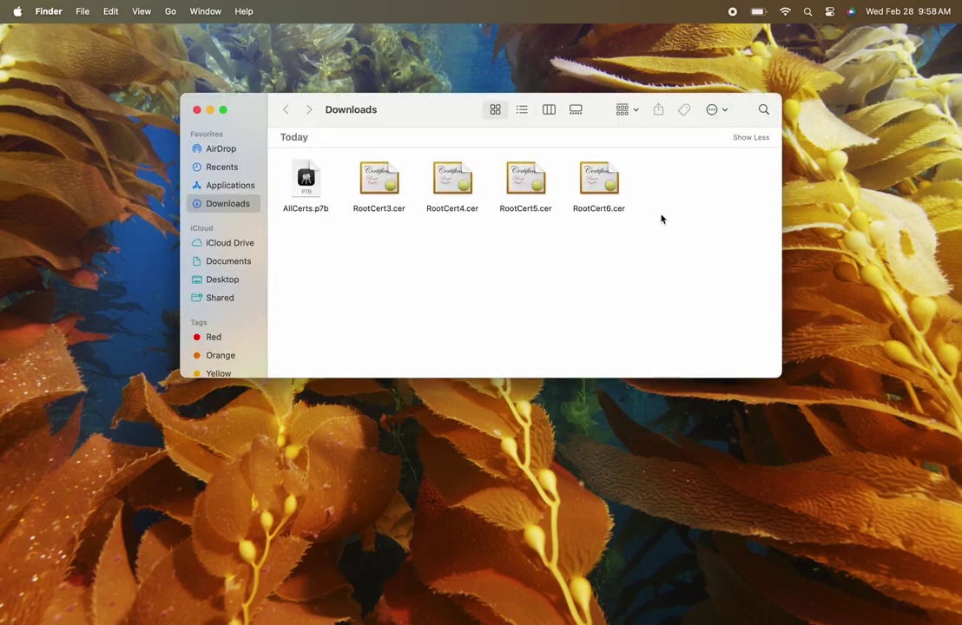
Import AllCerts.p7b, RootCert3.cer, RootCert4.cer, RootCert5.cer and RootCert6.cer into the keychain
{"action": "double_click", "coordinate": [303, 189]}
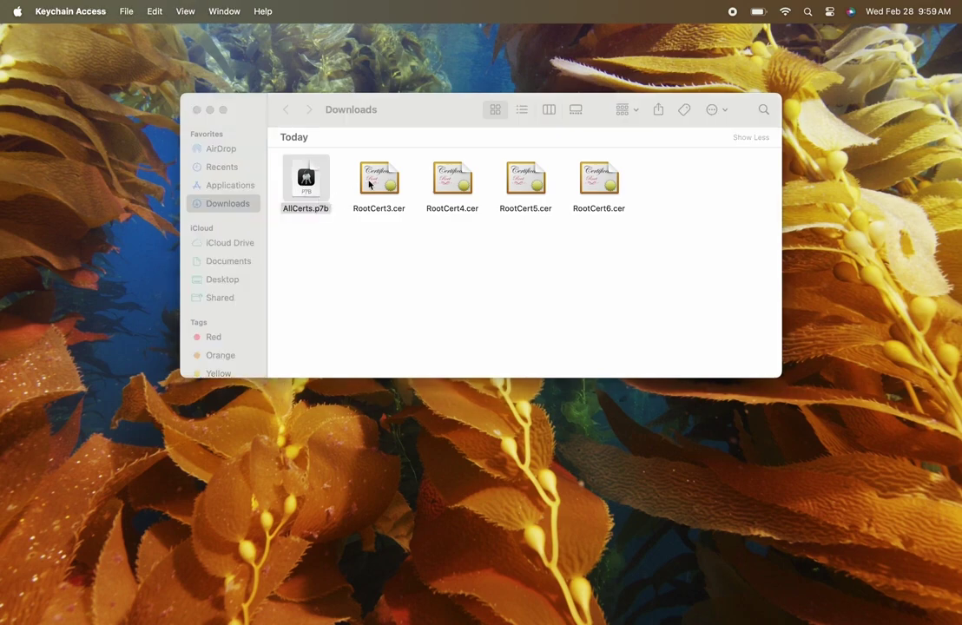
{"action": "double_click", "coordinate": [369, 183]}
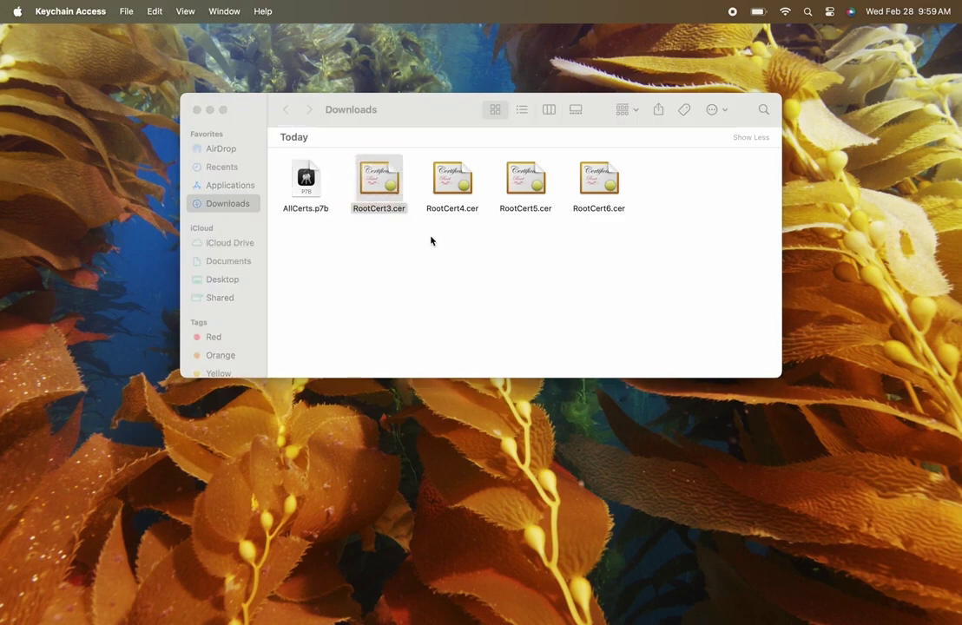
{"action": "double_click", "coordinate": [444, 184]}
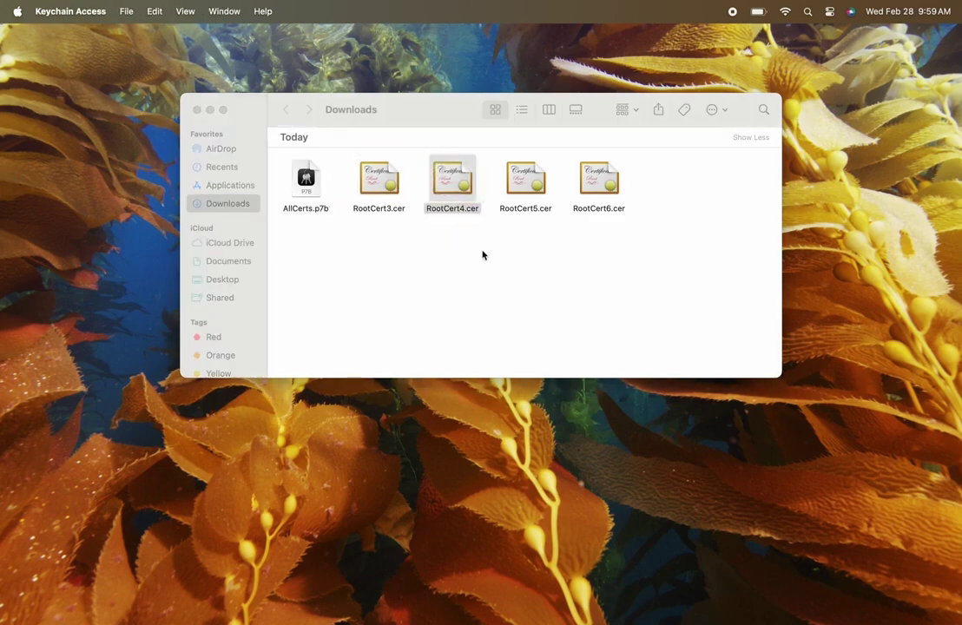
{"action": "double_click", "coordinate": [513, 187]}
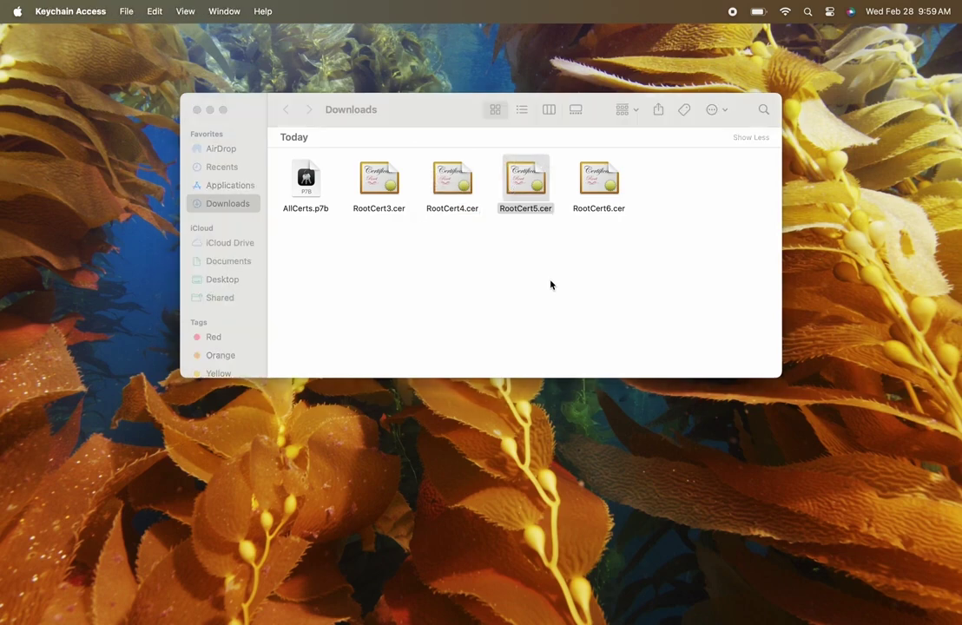
{"action": "double_click", "coordinate": [588, 195]}
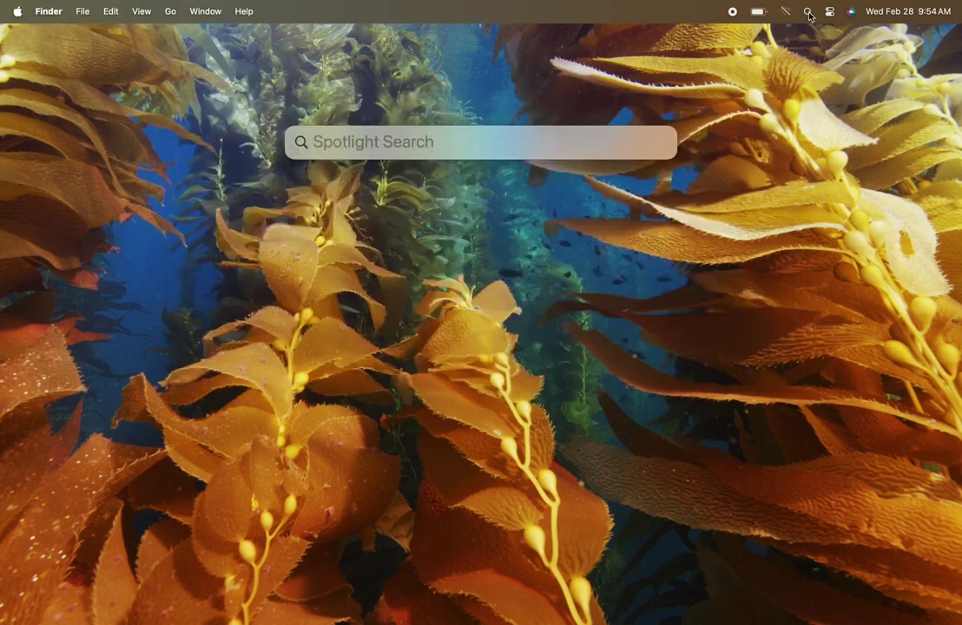
Launch Keychain Access from Spotlight
{"action": "type", "text": "keychain Access"}
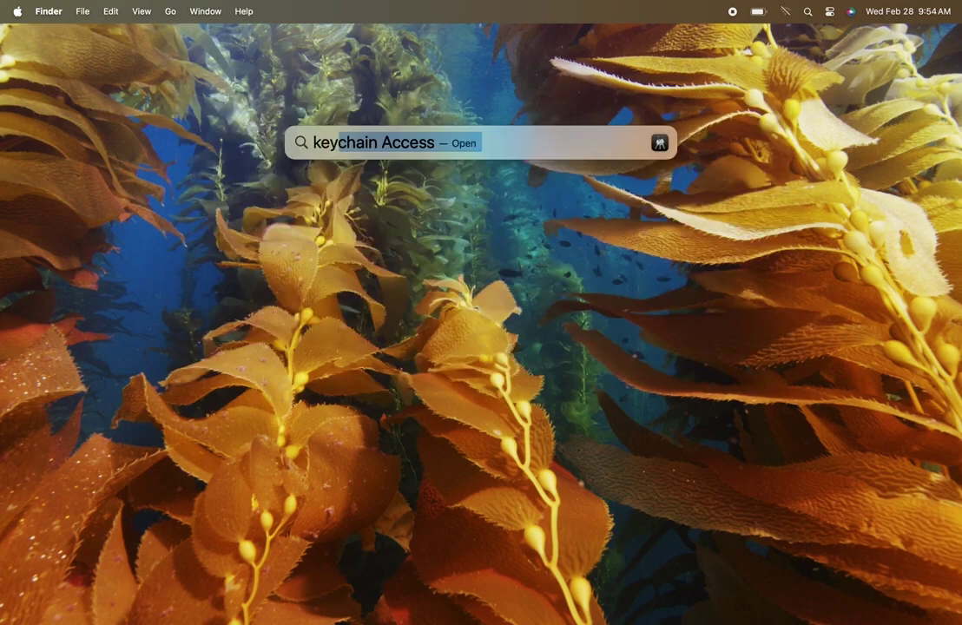
{"action": "key", "text": "Return"}
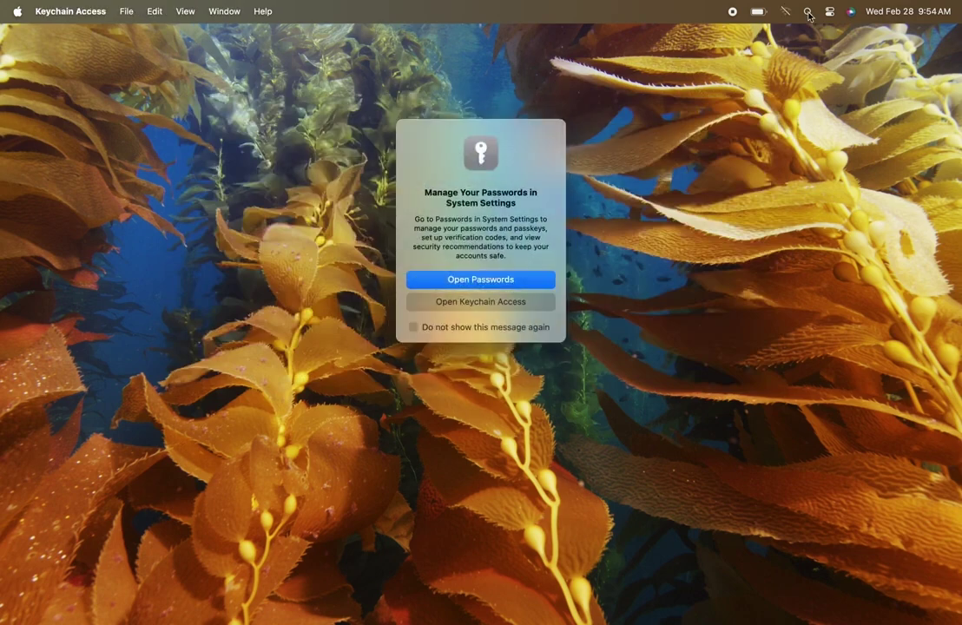
{"action": "left_click", "coordinate": [532, 302]}
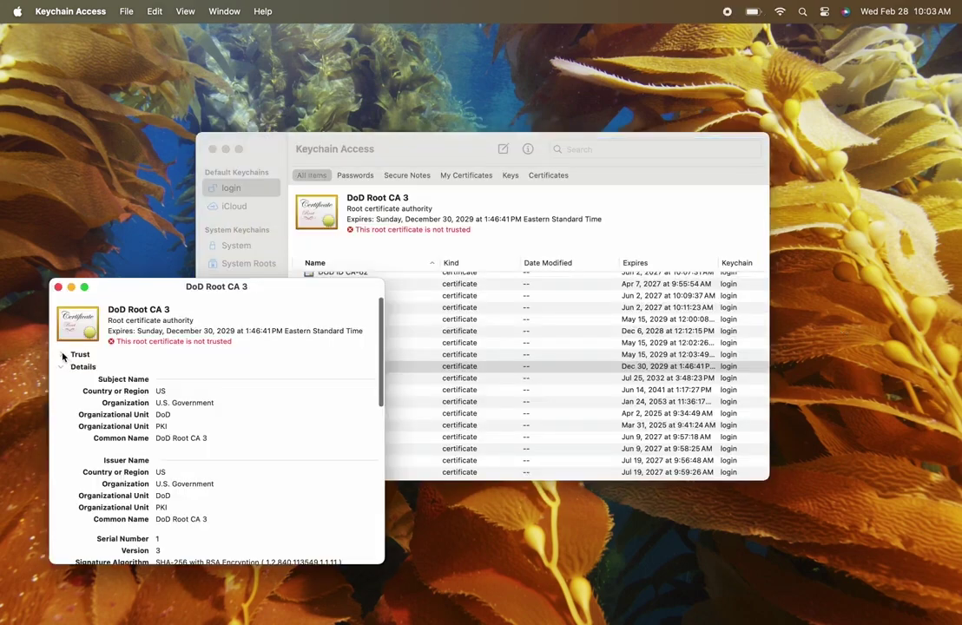
Set DoD Root CA 3 to Always Trust and confirm with the account password
{"action": "left_click", "coordinate": [61, 354]}
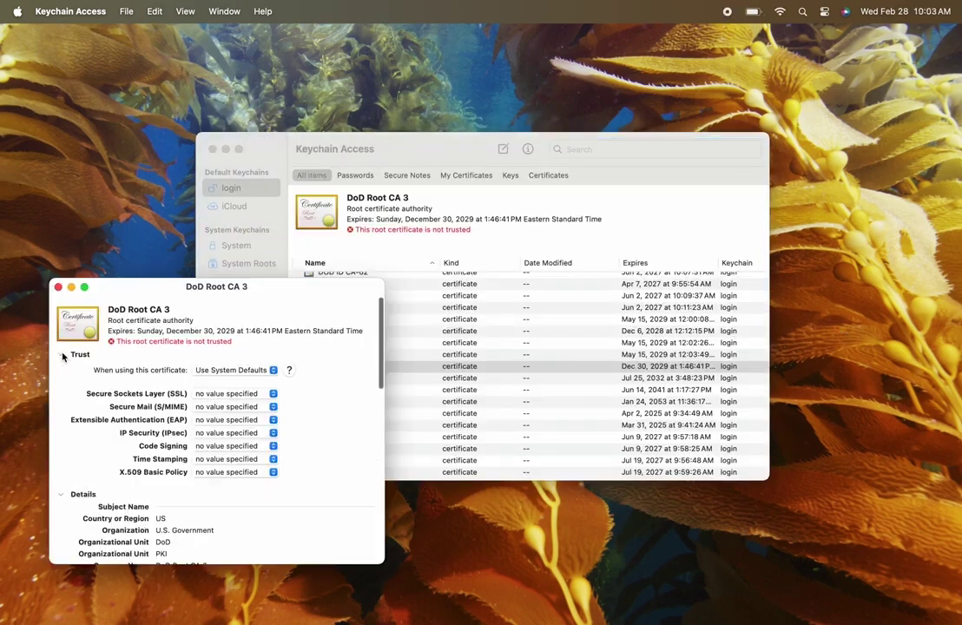
{"action": "left_click", "coordinate": [234, 371]}
{"action": "left_click", "coordinate": [254, 392]}
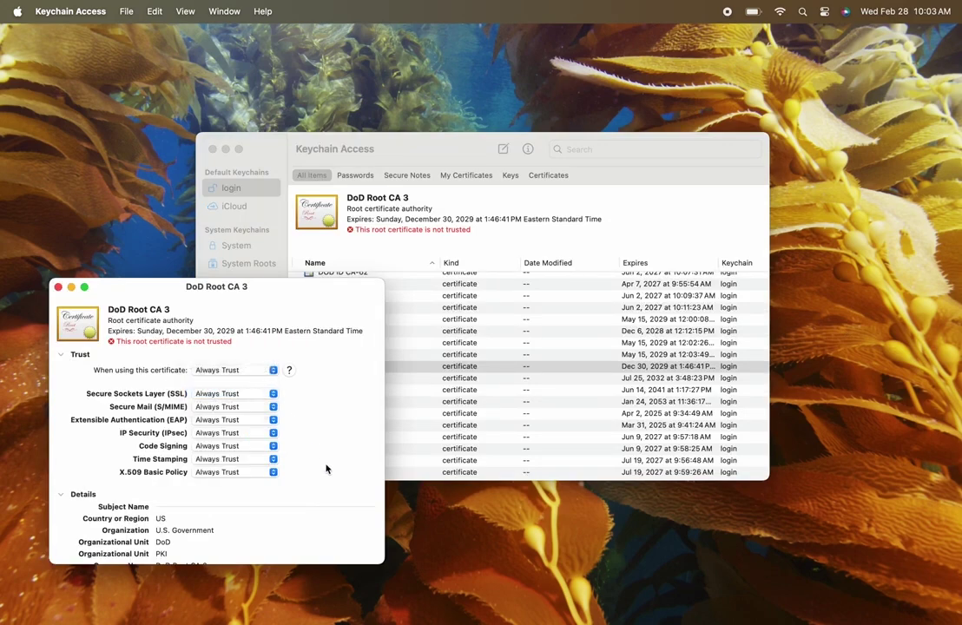
{"action": "scroll", "coordinate": [152, 411], "scroll_direction": "down", "scroll_amount": 10}
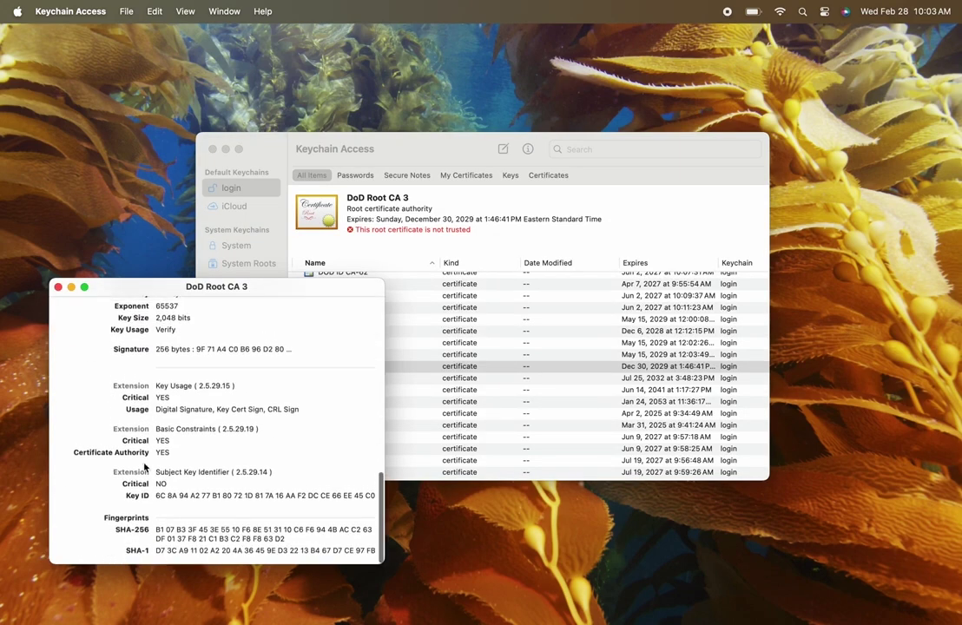
{"action": "left_click", "coordinate": [57, 287]}
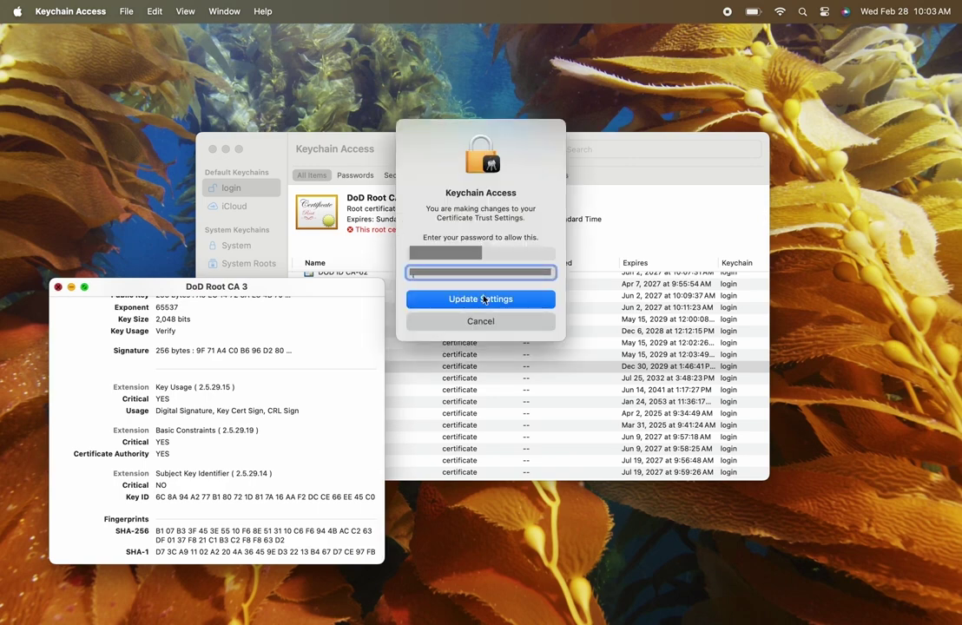
{"action": "type", "text": "password"}
{"action": "left_click", "coordinate": [476, 299]}
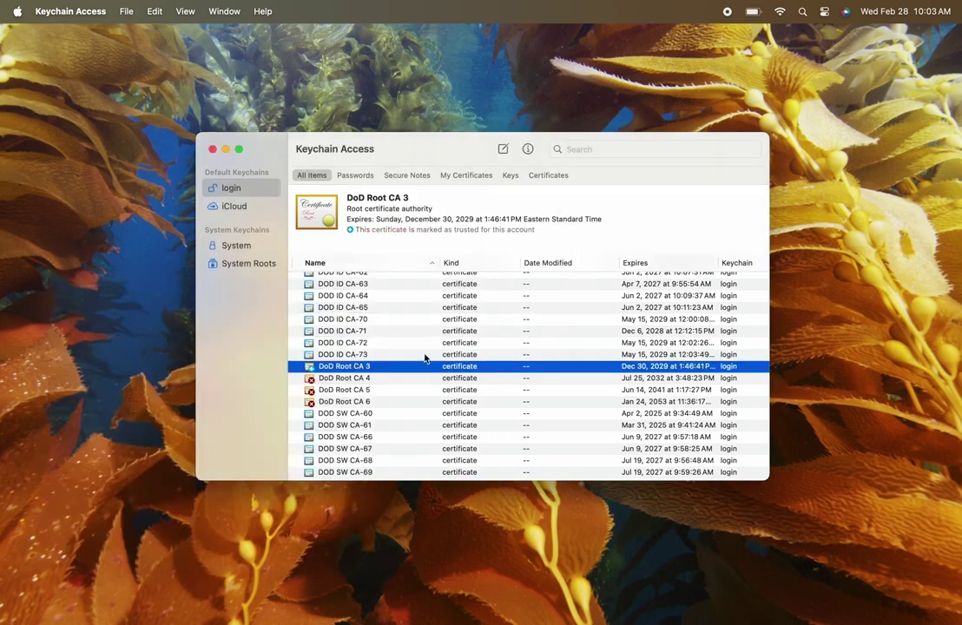
Set DoD Root CA 4's trust to Always Trust and authorize the change
{"action": "double_click", "coordinate": [328, 379]}
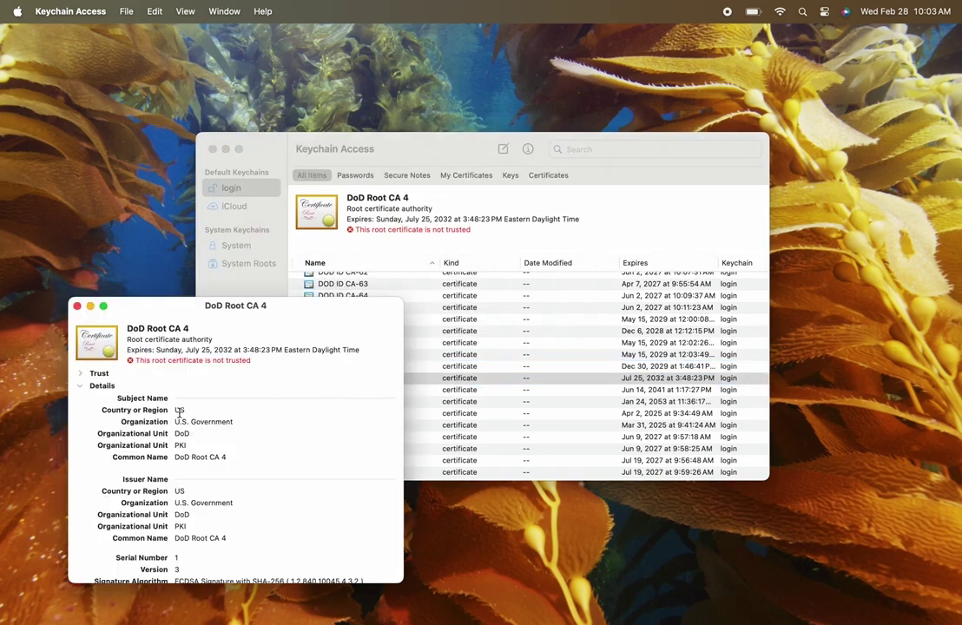
{"action": "left_click", "coordinate": [79, 374]}
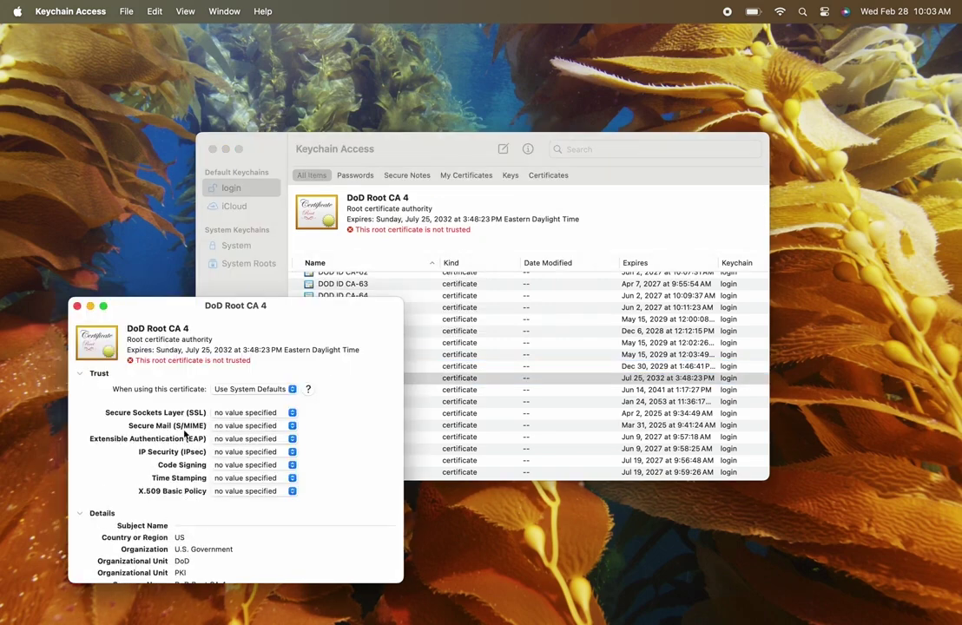
{"action": "left_click", "coordinate": [250, 389]}
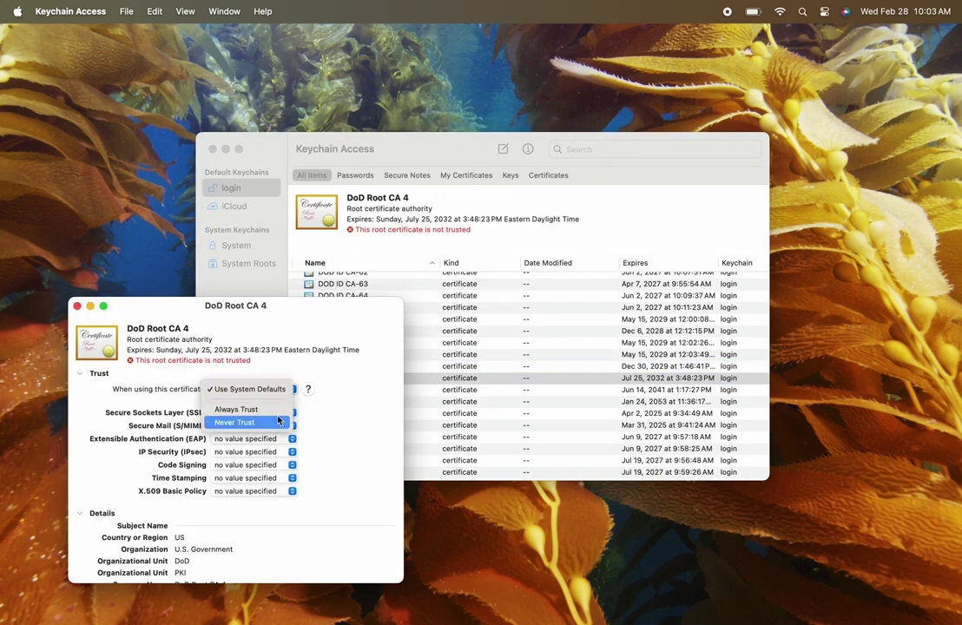
{"action": "left_click", "coordinate": [275, 410]}
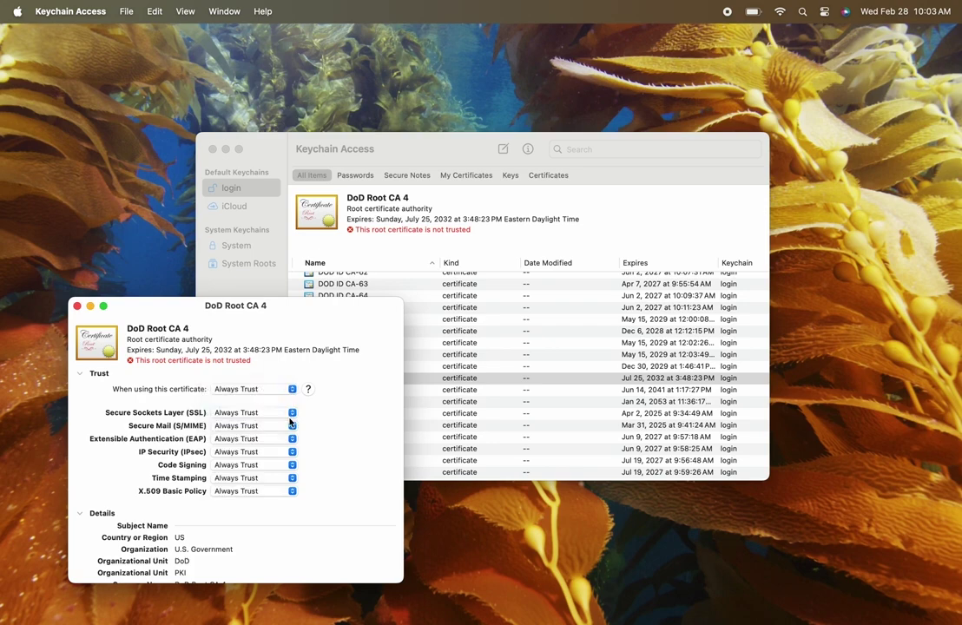
{"action": "left_click", "coordinate": [76, 305]}
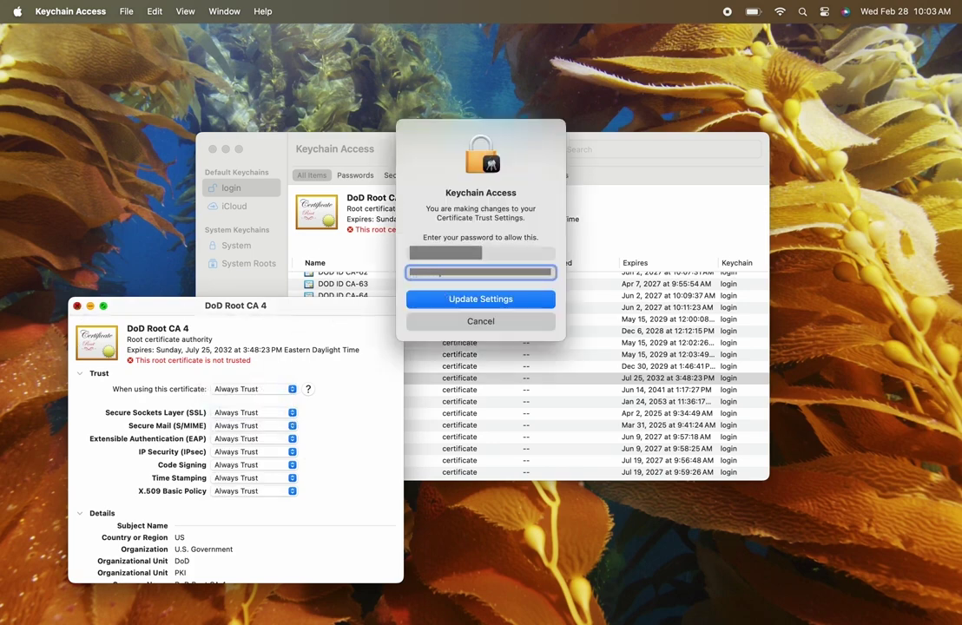
{"action": "left_click", "coordinate": [478, 298]}
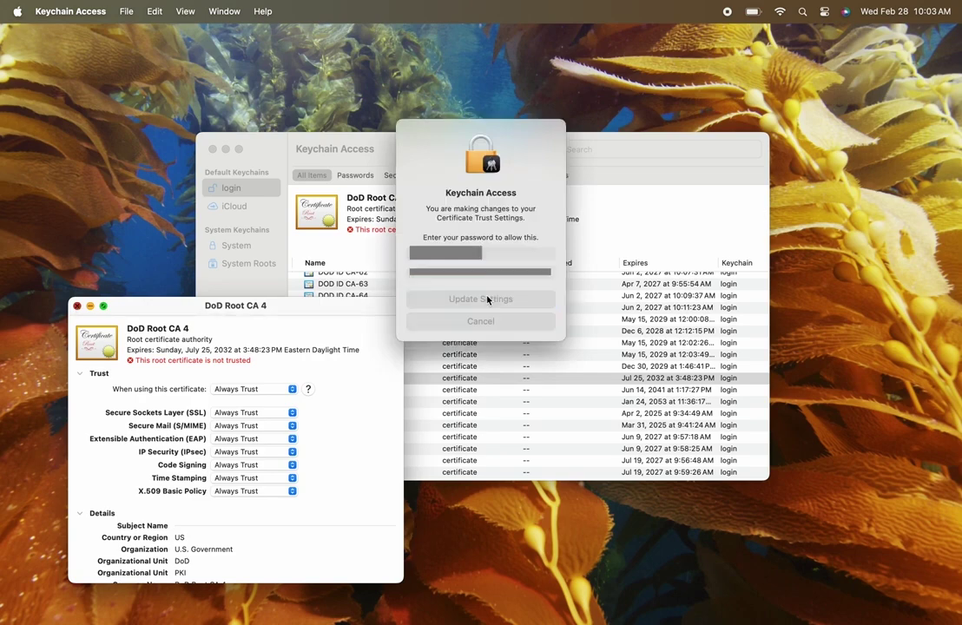
Set DoD Root CA 5's trust to Always Trust and authorize the change
{"action": "double_click", "coordinate": [356, 390]}
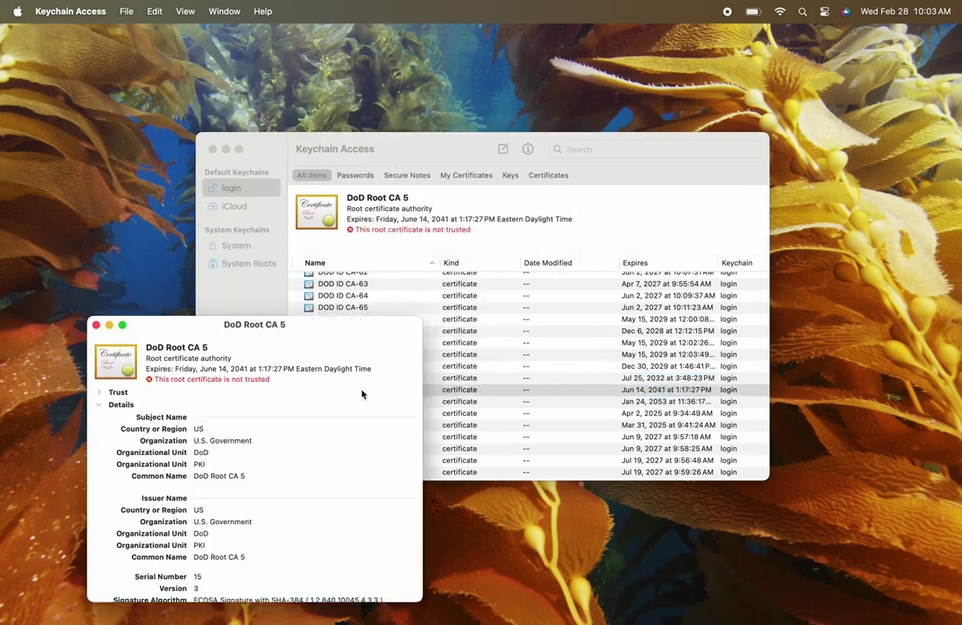
{"action": "left_click", "coordinate": [98, 392]}
{"action": "left_click", "coordinate": [311, 409]}
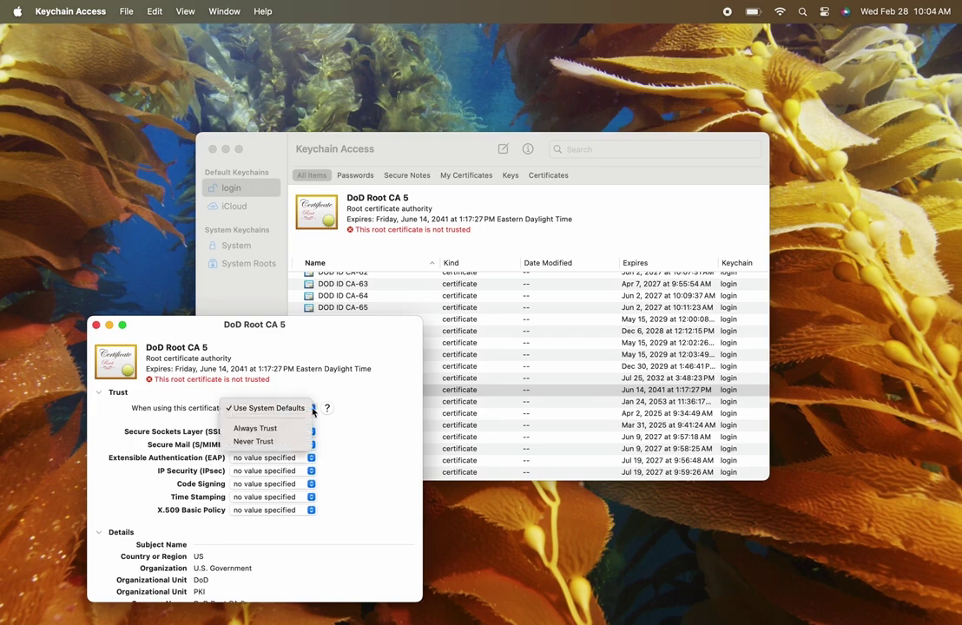
{"action": "left_click", "coordinate": [255, 428]}
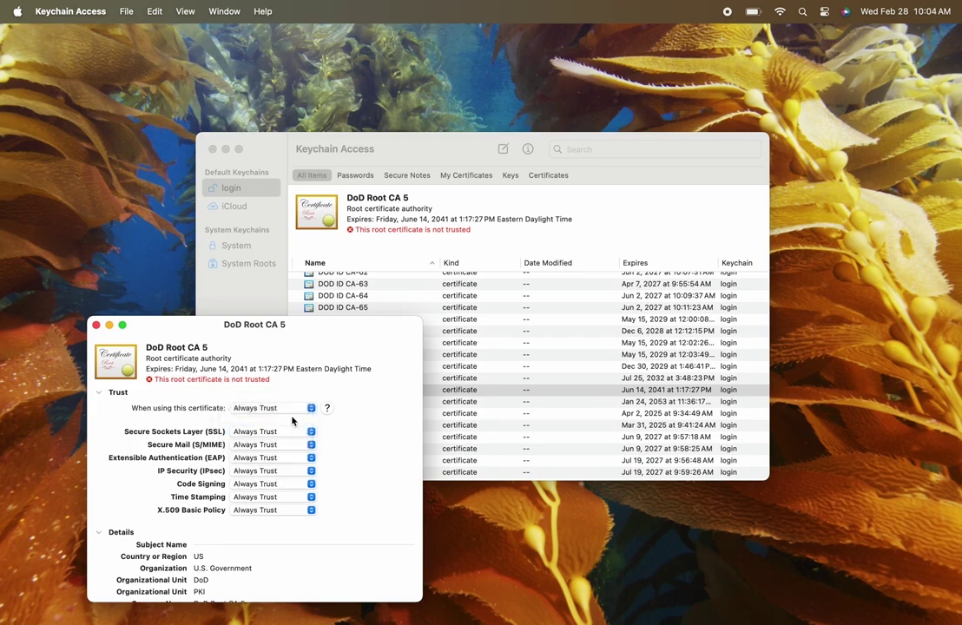
{"action": "left_click", "coordinate": [96, 326]}
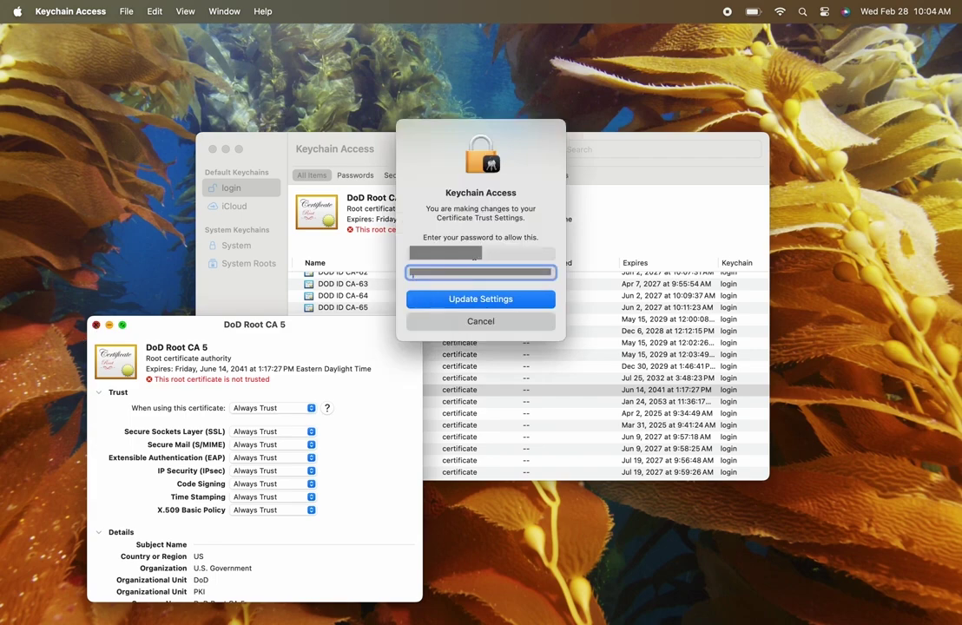
{"action": "left_click", "coordinate": [491, 299]}
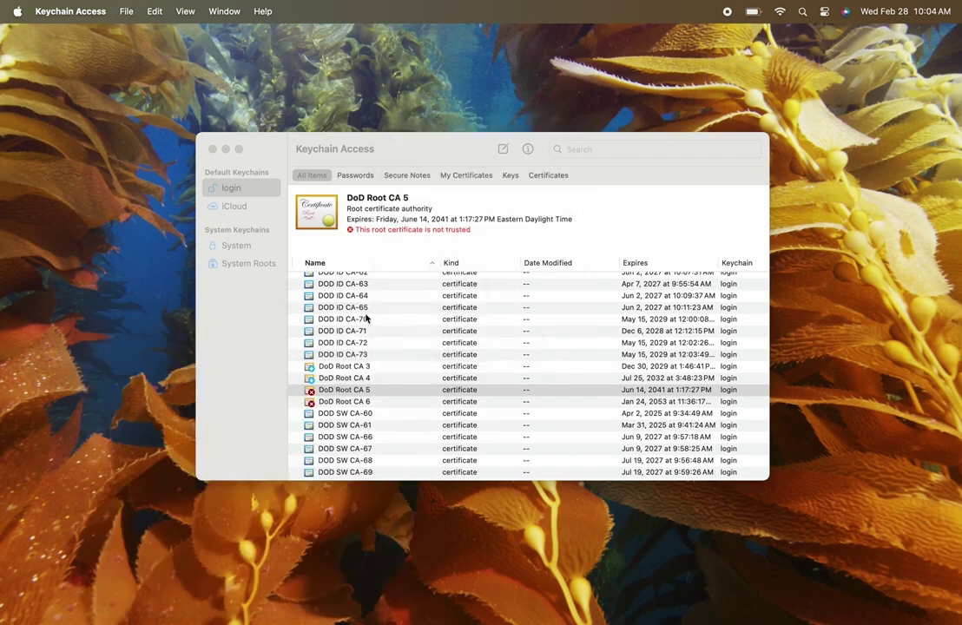
Set DoD Root CA 6's trust to Always Trust and authorize the change
{"action": "double_click", "coordinate": [311, 405]}
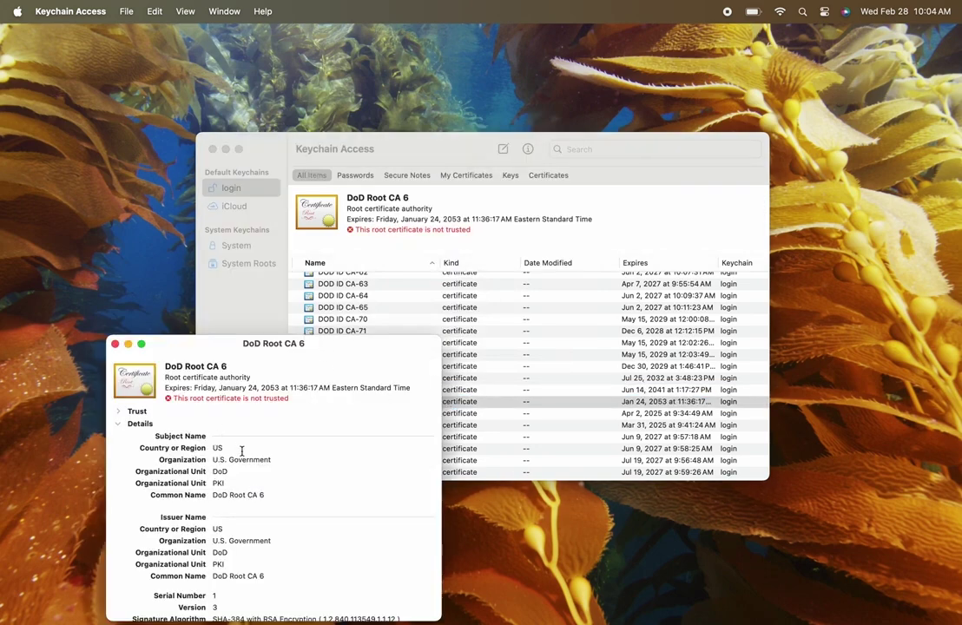
{"action": "left_click", "coordinate": [124, 413]}
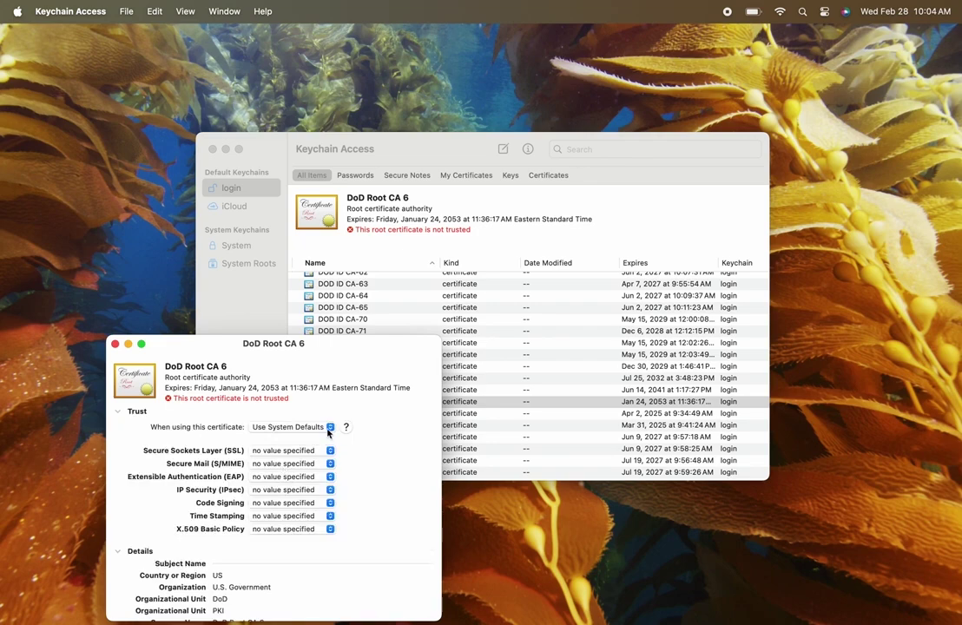
{"action": "left_click", "coordinate": [328, 432]}
{"action": "left_click", "coordinate": [278, 388]}
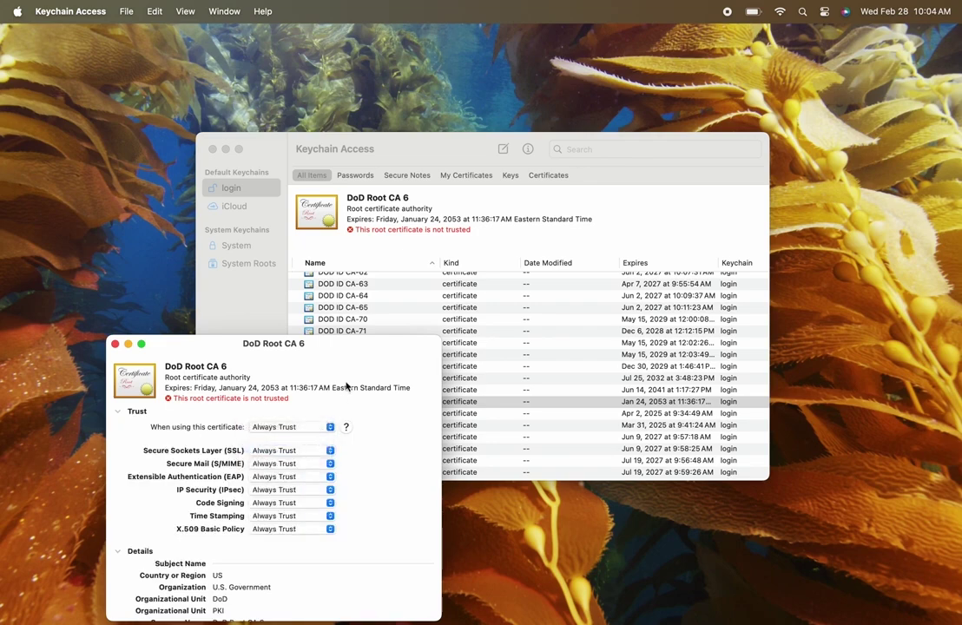
{"action": "left_click", "coordinate": [115, 344]}
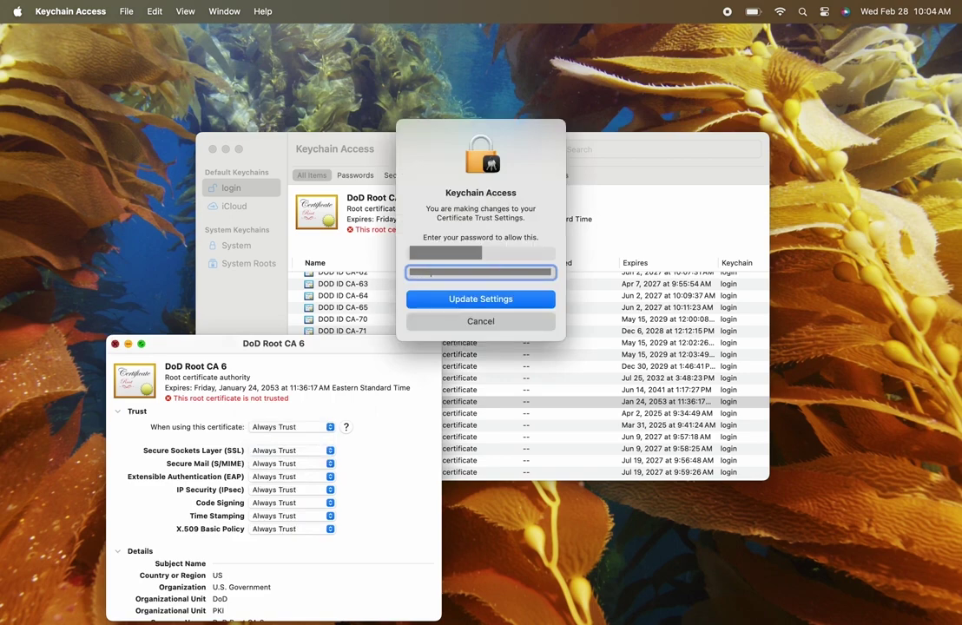
{"action": "left_click", "coordinate": [502, 298]}
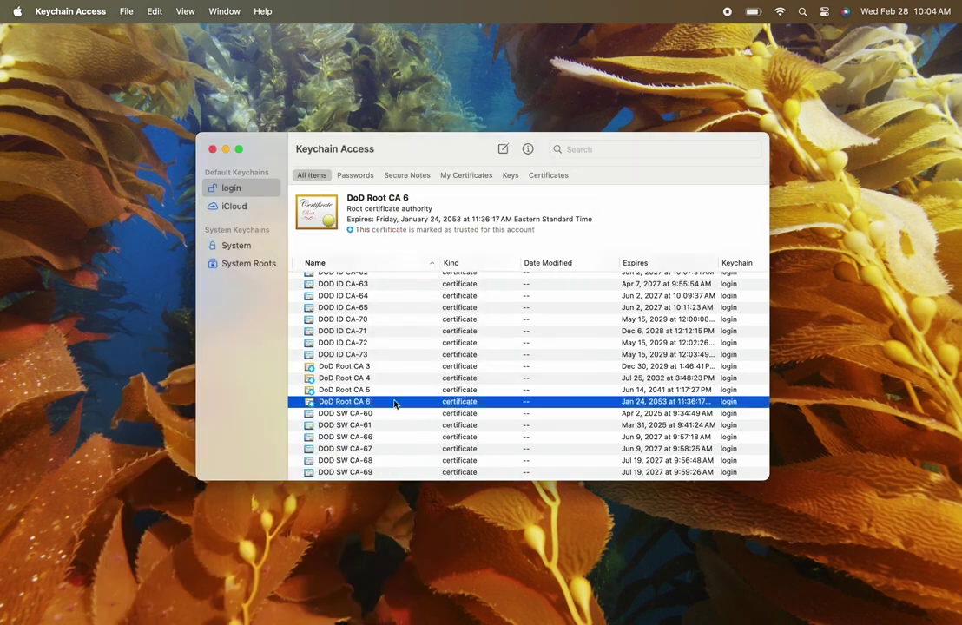
{"action": "scroll", "coordinate": [393, 402], "scroll_direction": "down", "scroll_amount": 3}
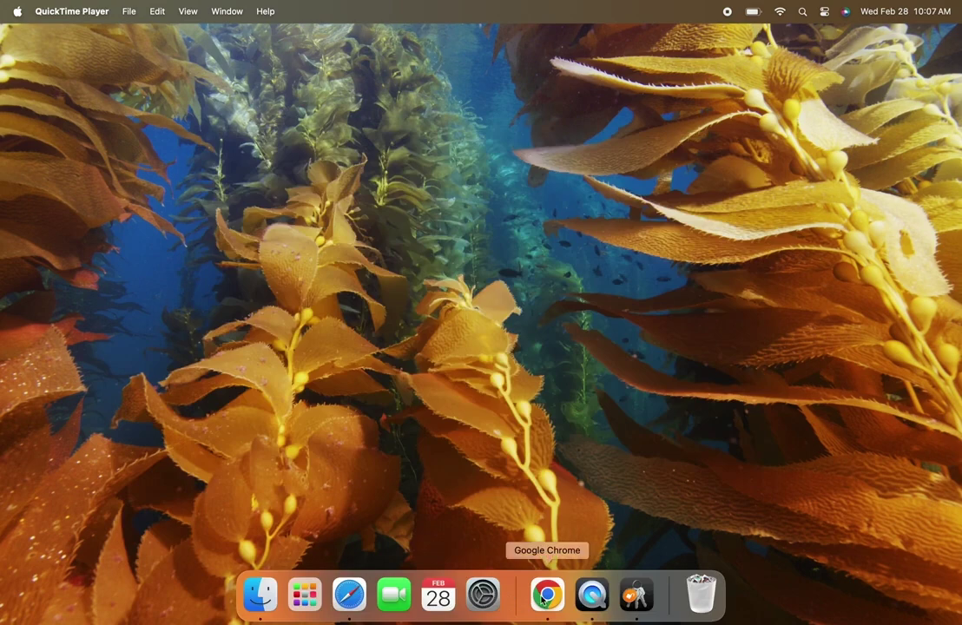
Open webmail.apps.mil/owa in Chrome and paste the account e-mail into the Outlook sign-in field
{"action": "left_click", "coordinate": [546, 596]}
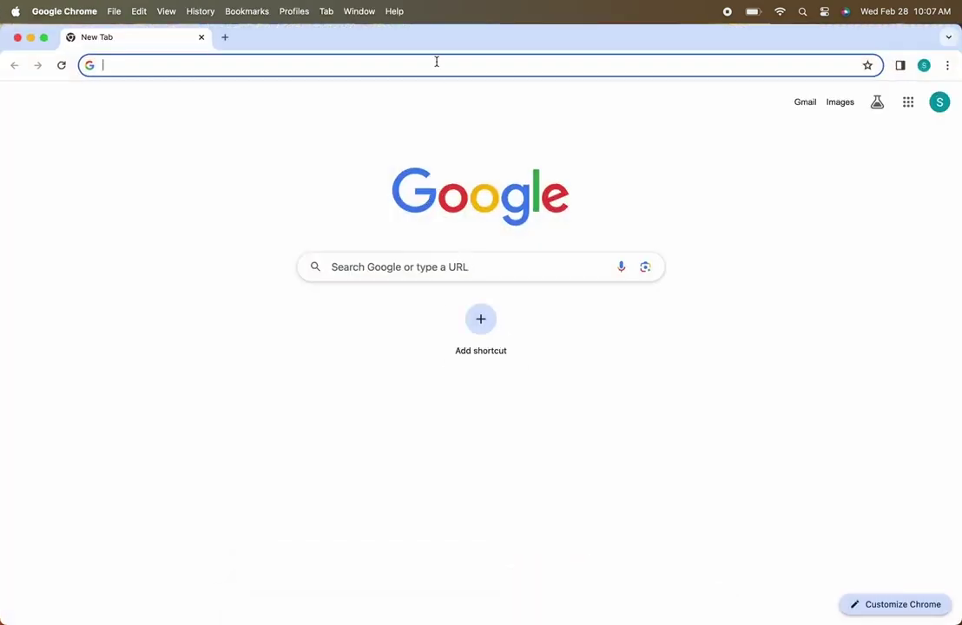
{"action": "type", "text": "webmail."}
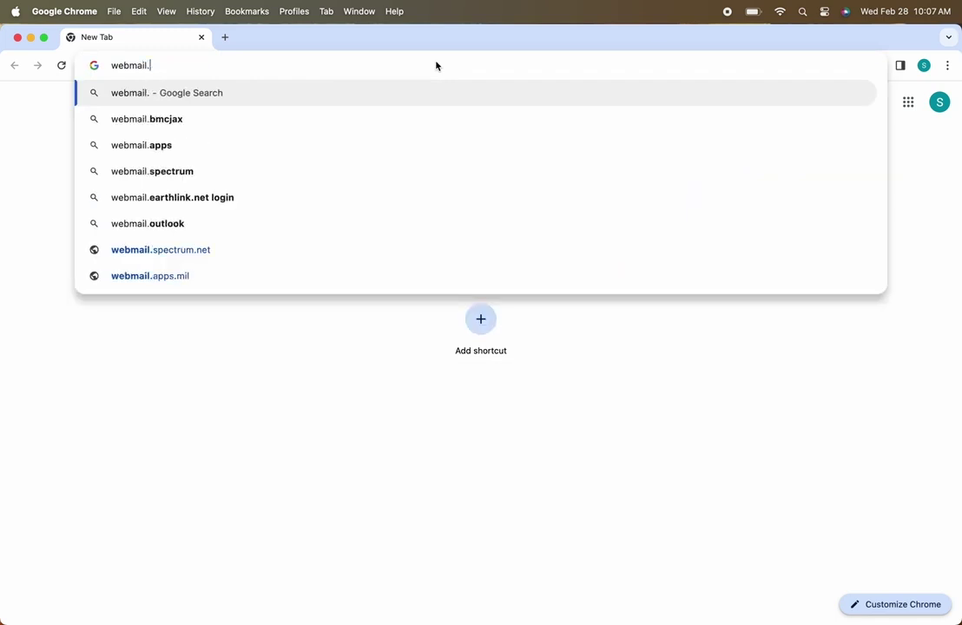
{"action": "type", "text": "apps.mil"}
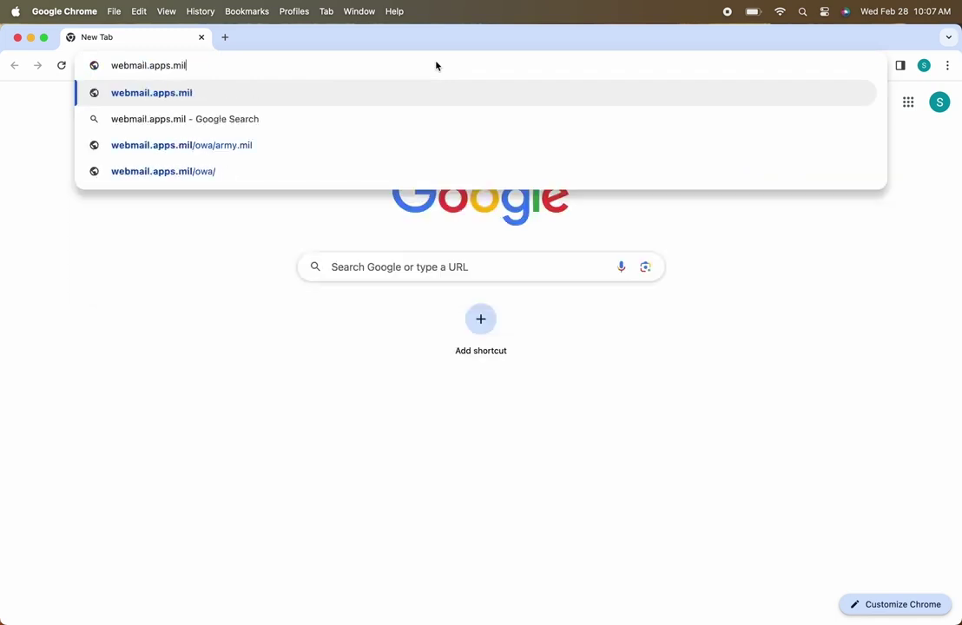
{"action": "type", "text": "/owa/"}
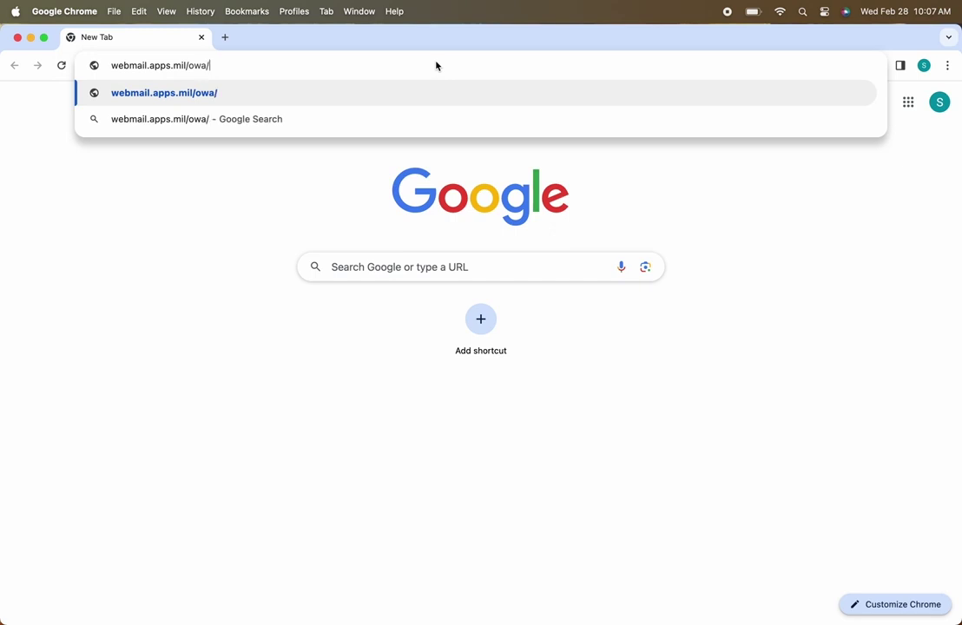
{"action": "key", "text": "Return"}
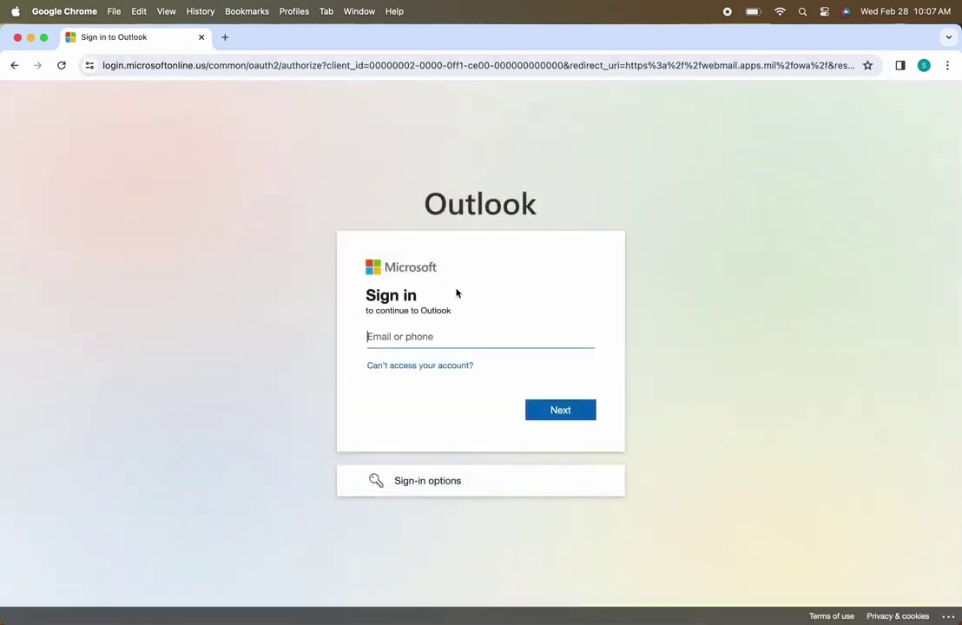
{"action": "key", "text": "super+v"}
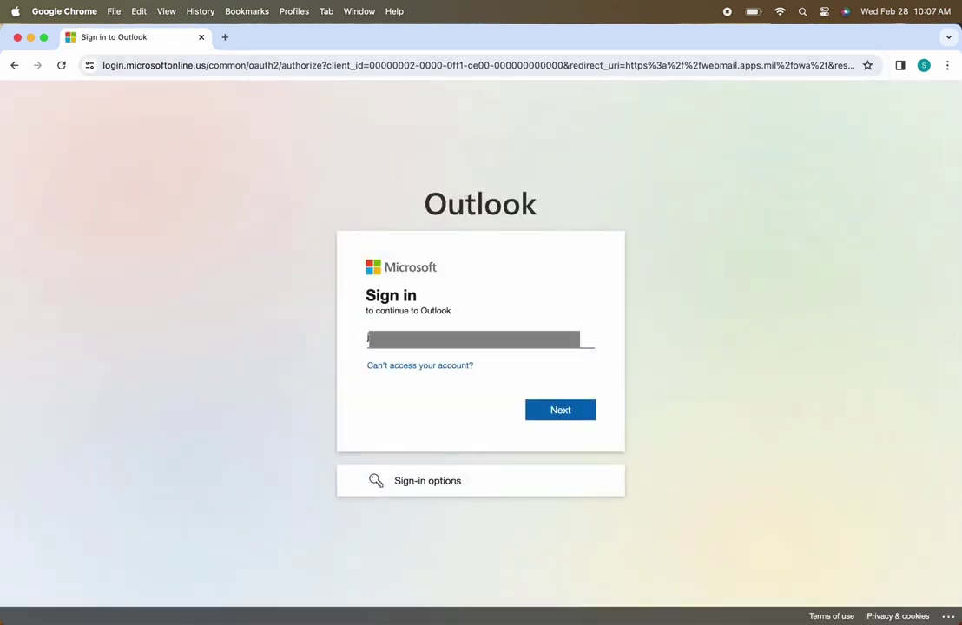